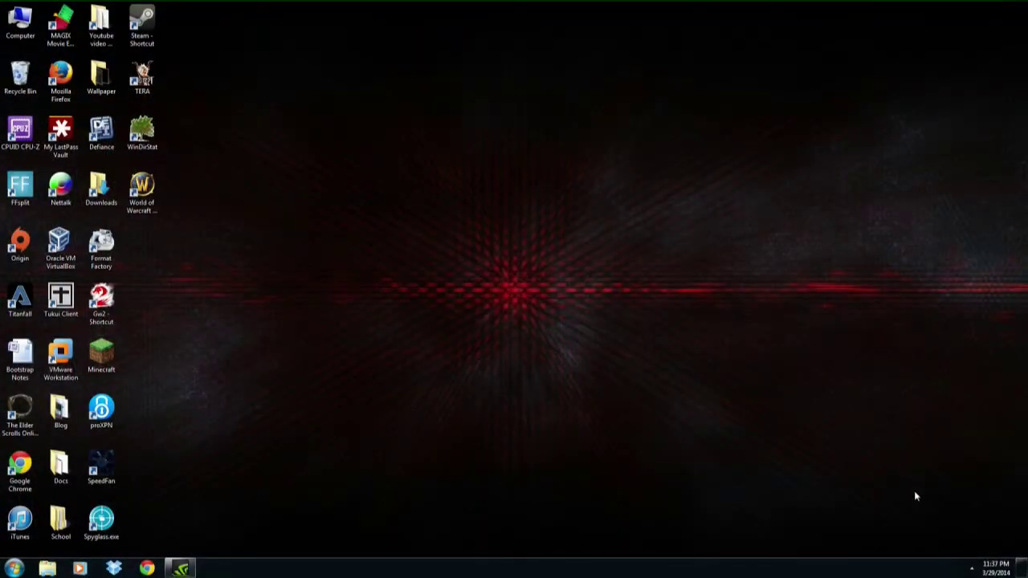
- Expand the system tray's hidden icons to reveal the NVIDIA icon
left_click(971, 569)
- Launch NVIDIA GeForce Experience from its tray icon's right-click menu
right_click(990, 516)
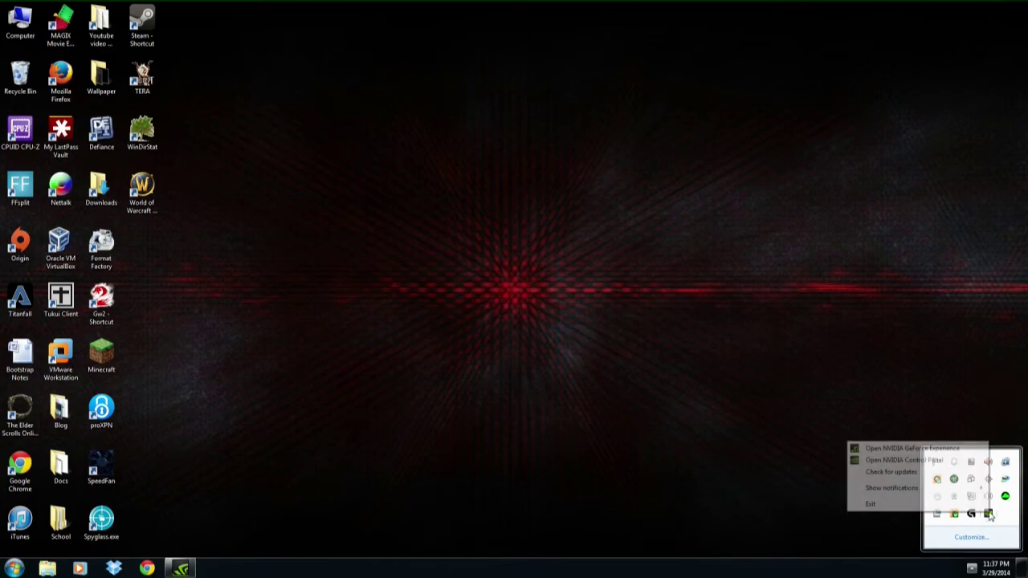
left_click(885, 448)
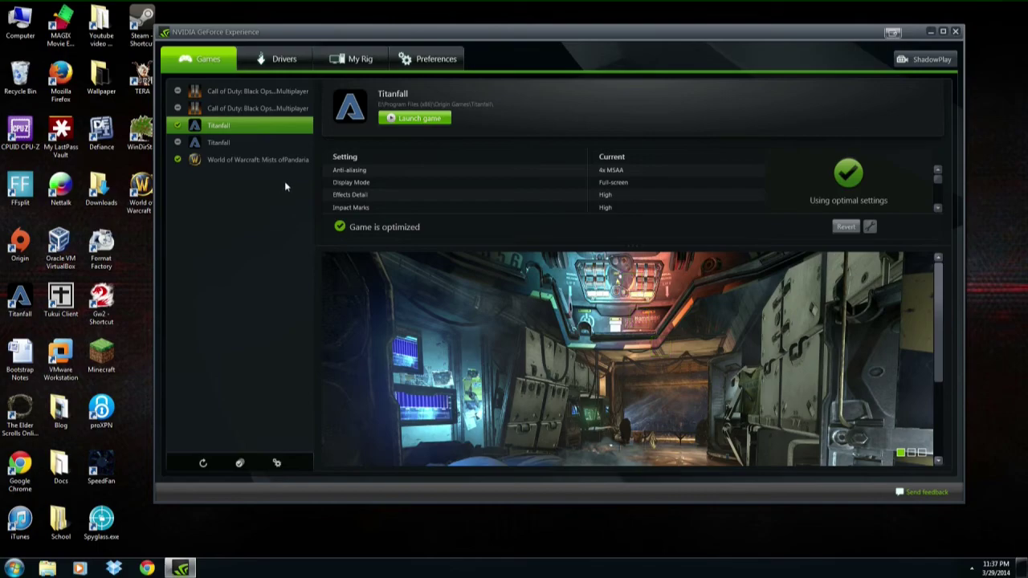
- Check ShadowPlay requirements under My Rig, then open the ShadowPlay panel
left_click(346, 62)
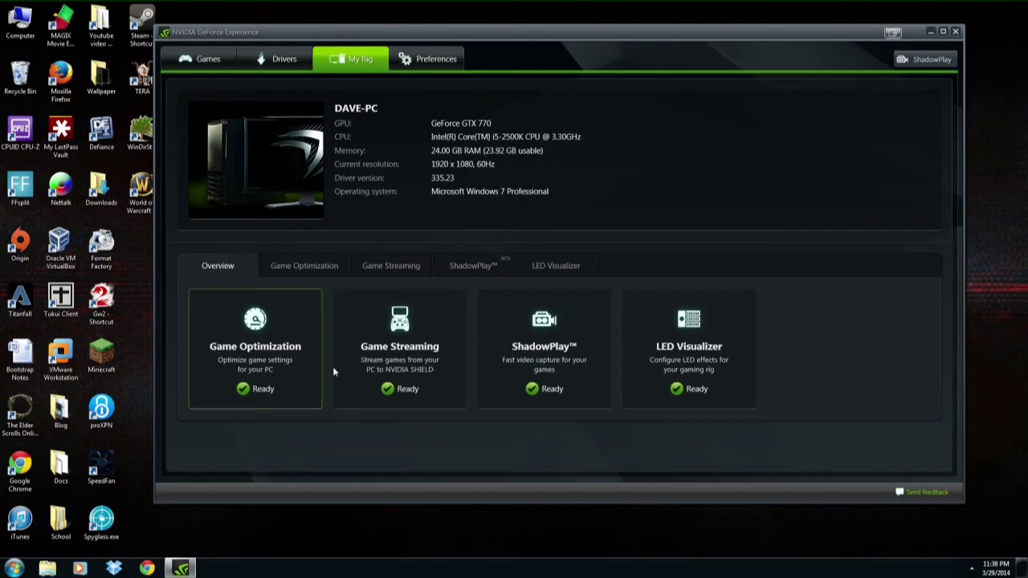
left_click(552, 397)
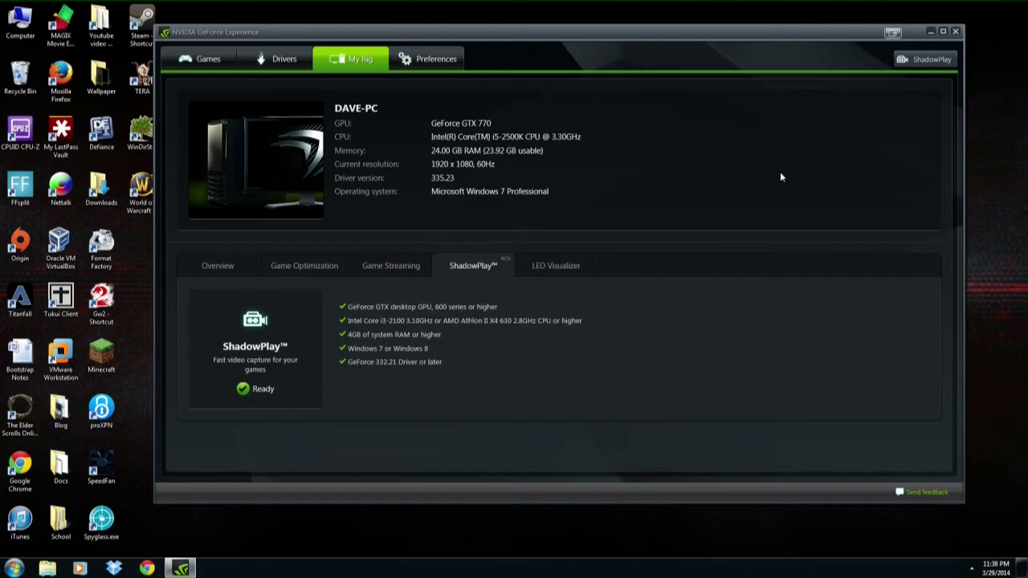
left_click(908, 61)
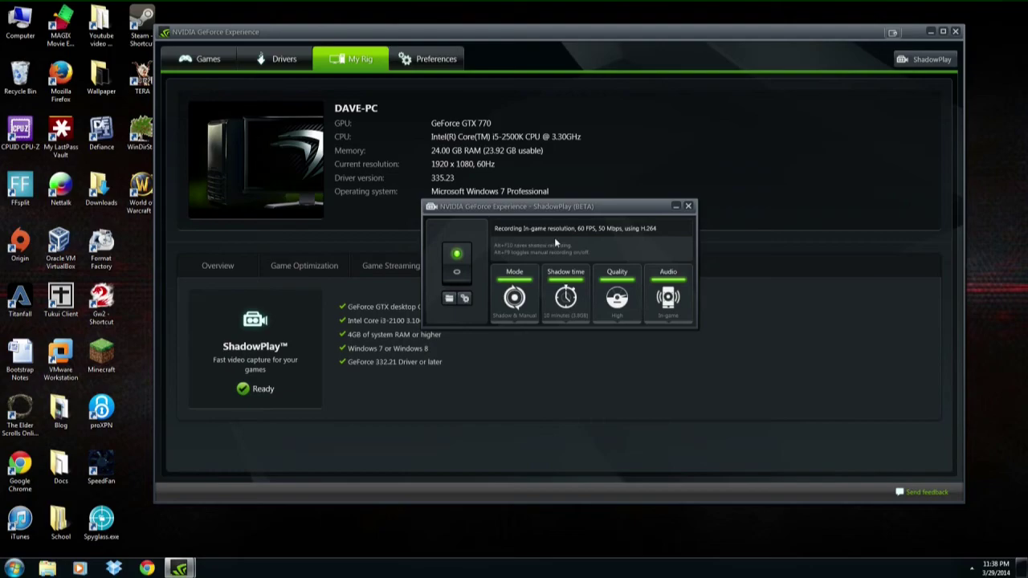
left_click(447, 258)
left_click(447, 262)
left_click(511, 299)
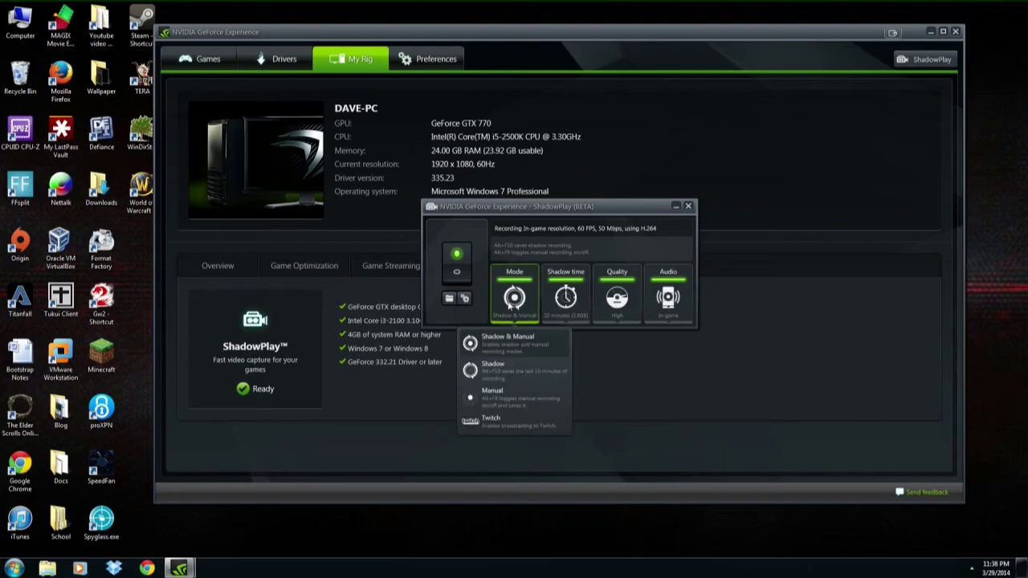
left_click(492, 422)
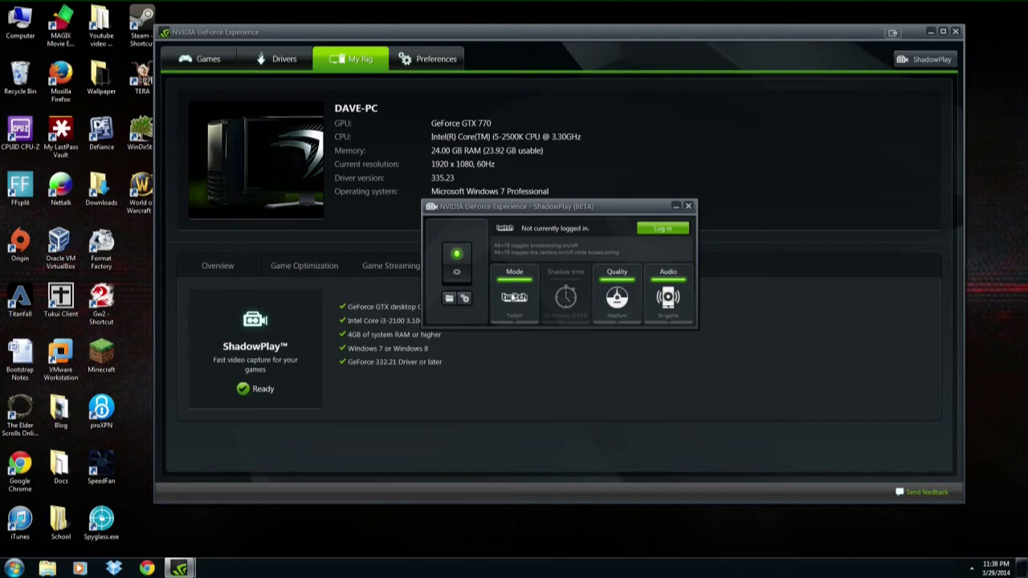
left_click(514, 297)
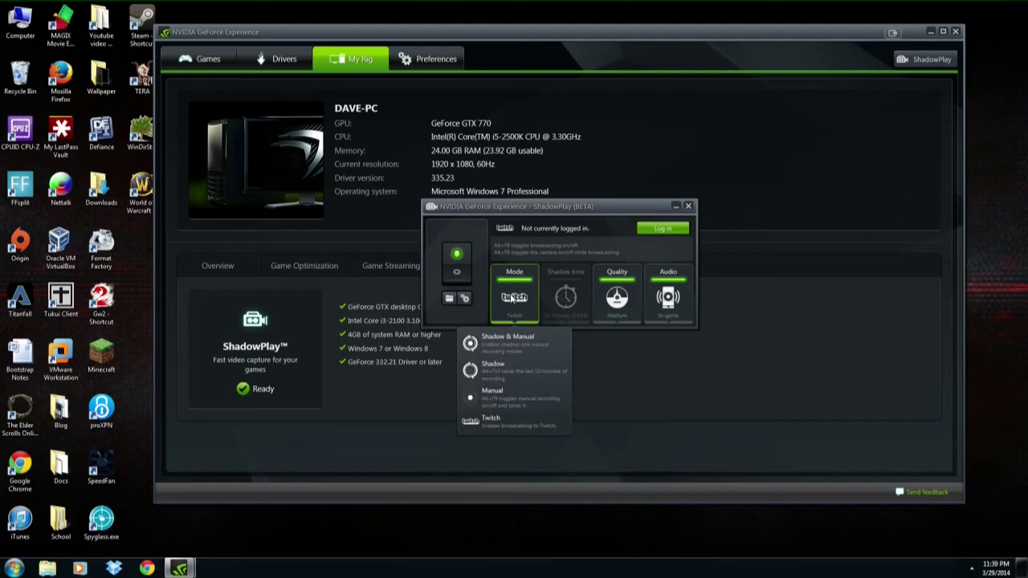
left_click(492, 392)
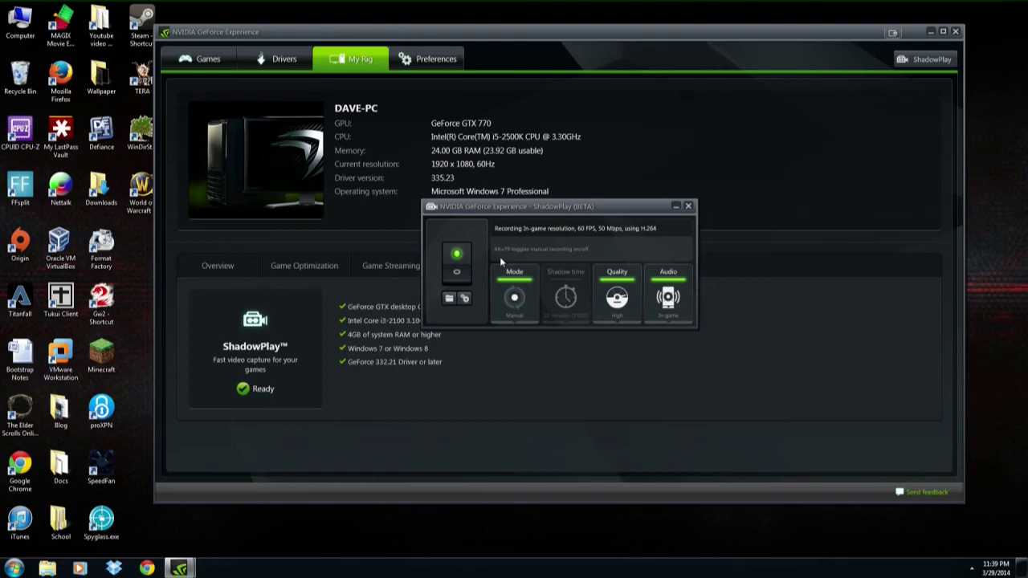
left_click(511, 295)
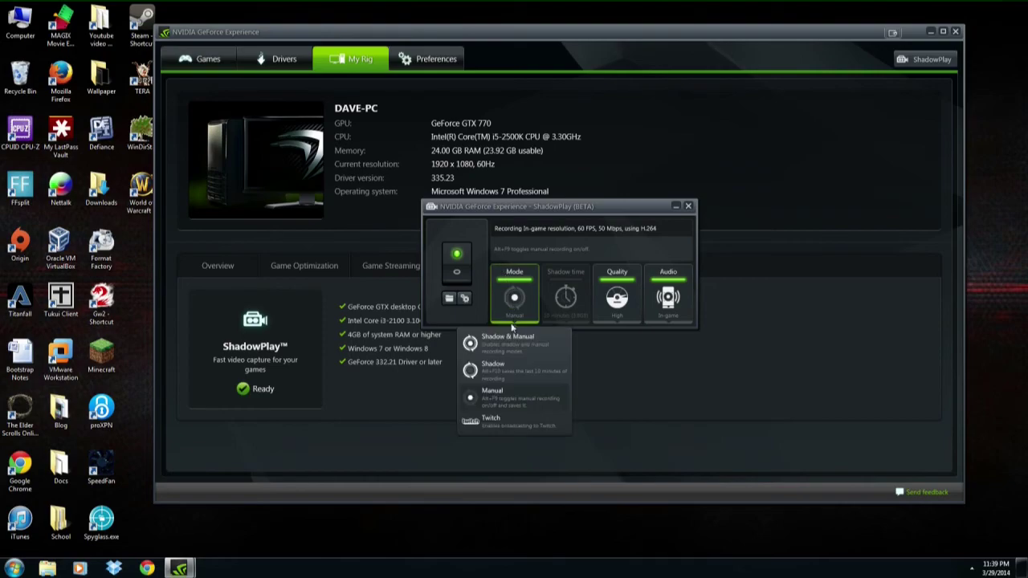
left_click(506, 366)
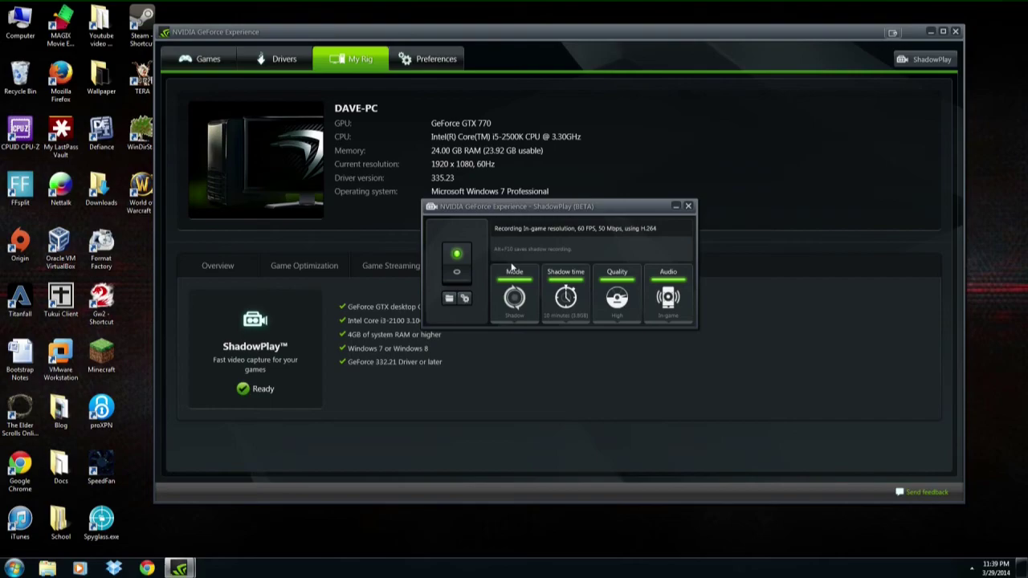
left_click(512, 296)
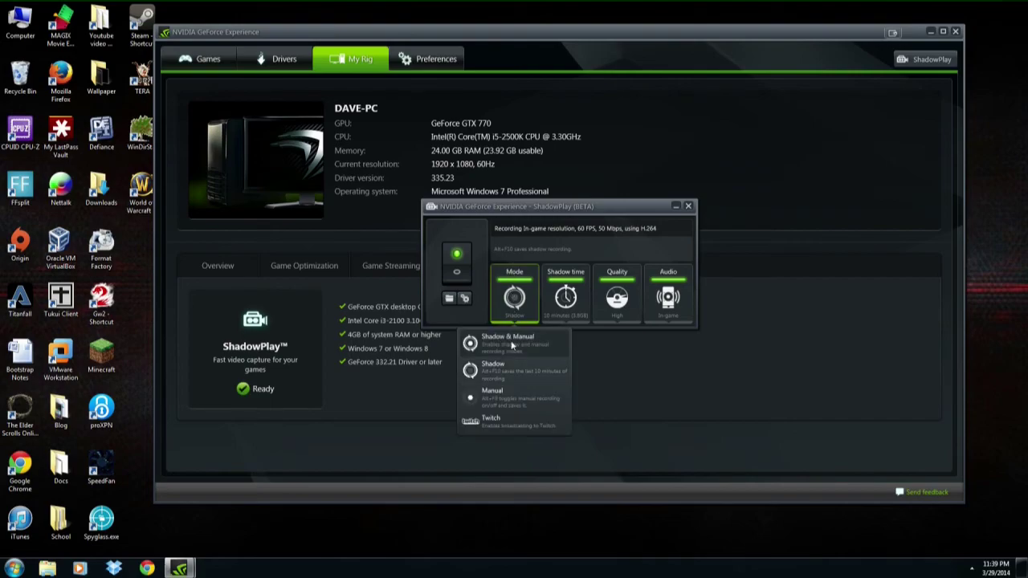
left_click(511, 341)
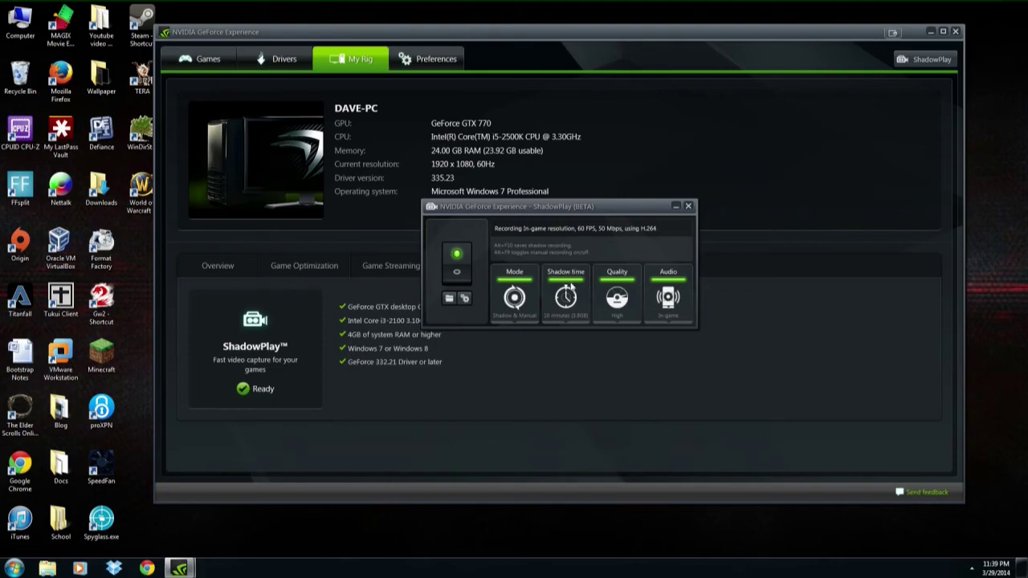
left_click(566, 298)
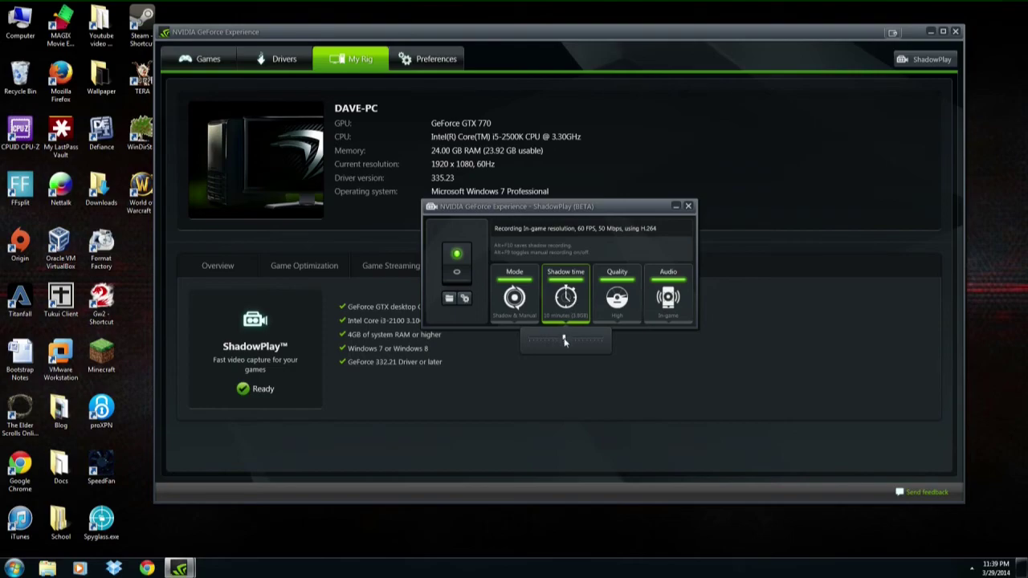
left_click_drag(560, 340, 532, 341)
left_click_drag(539, 338, 604, 342)
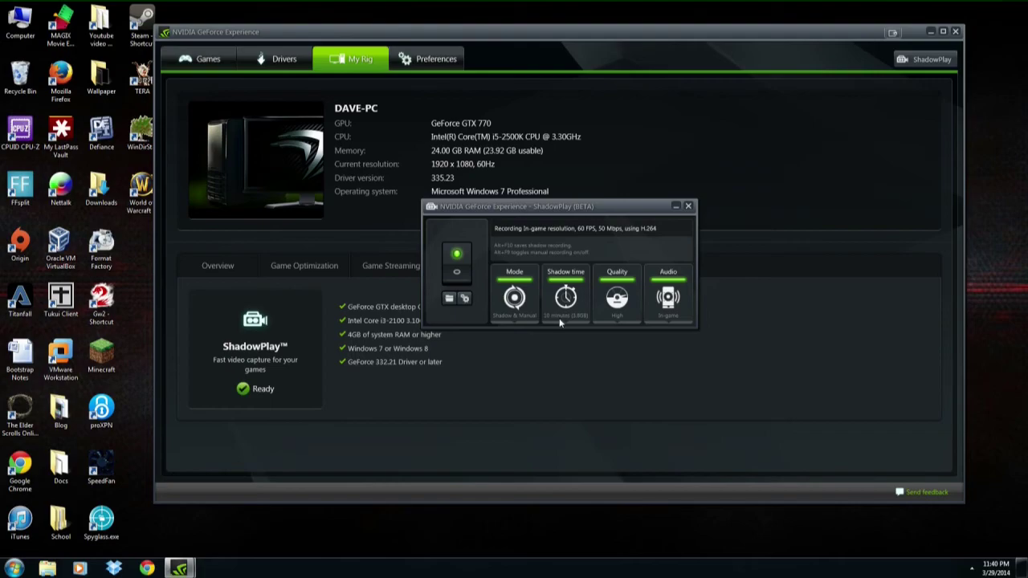
- Set ShadowPlay recording quality to High, keeping 60 FPS after comparing Medium and Custom
left_click(617, 299)
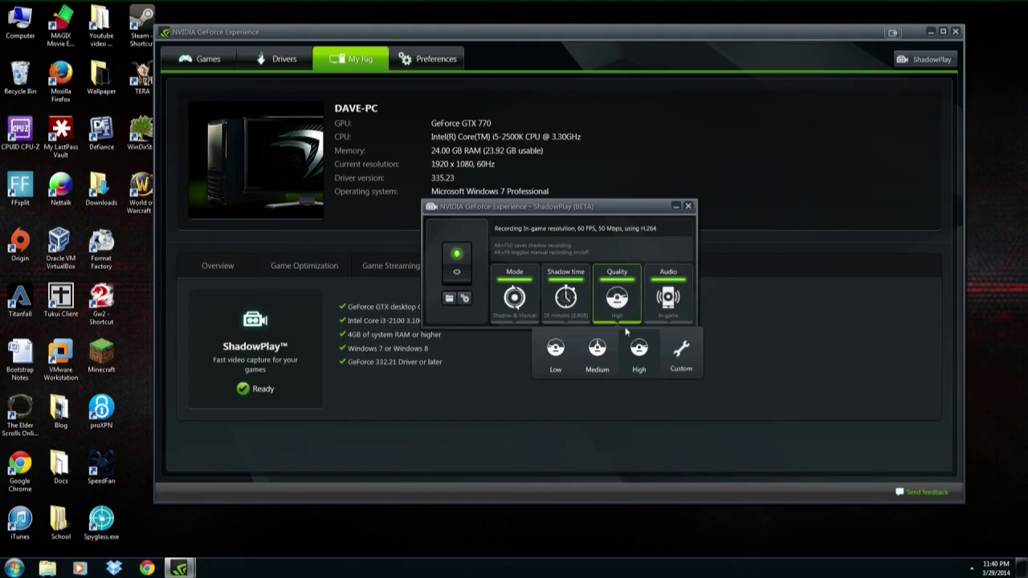
left_click(598, 364)
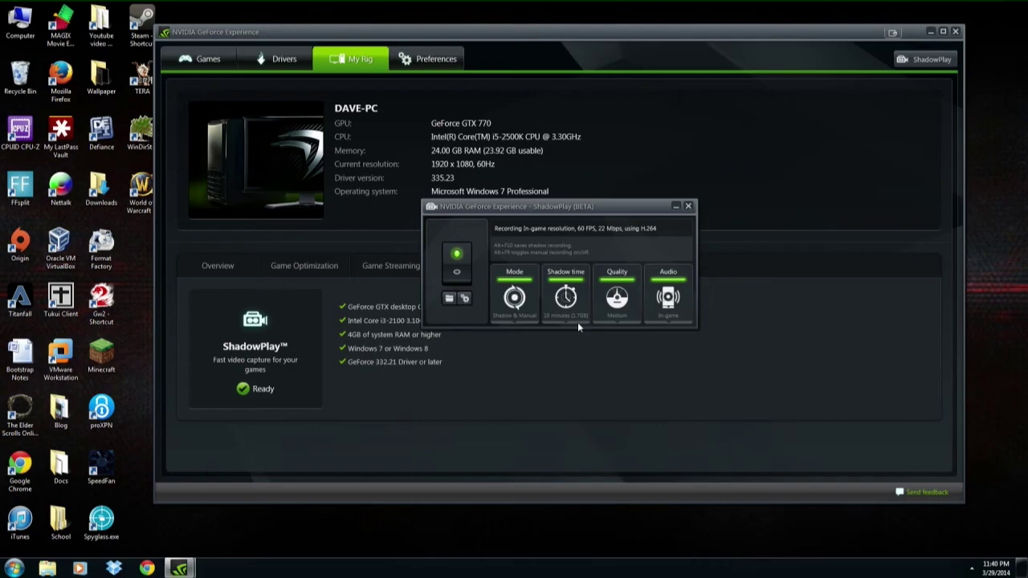
left_click(608, 320)
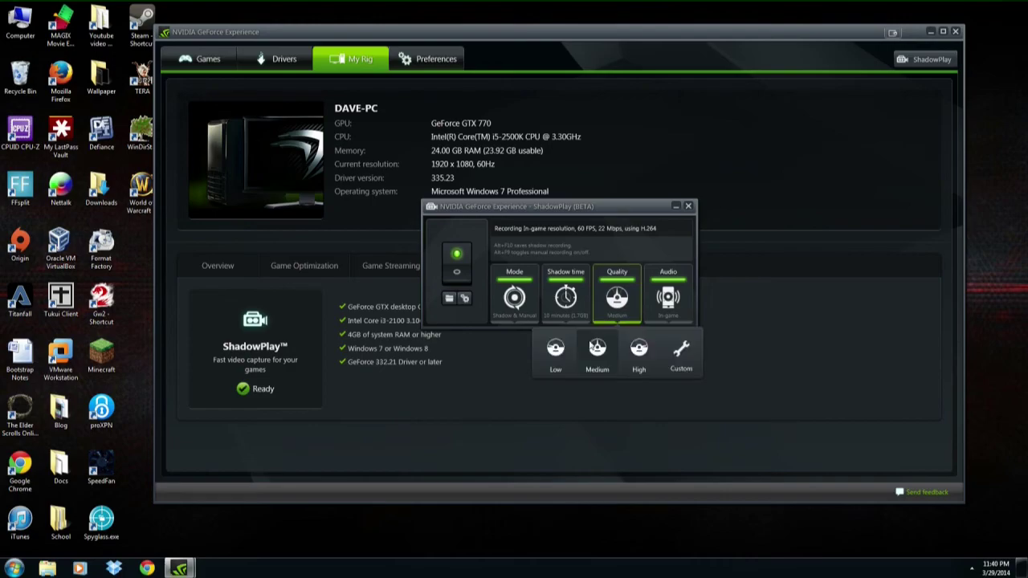
left_click(682, 359)
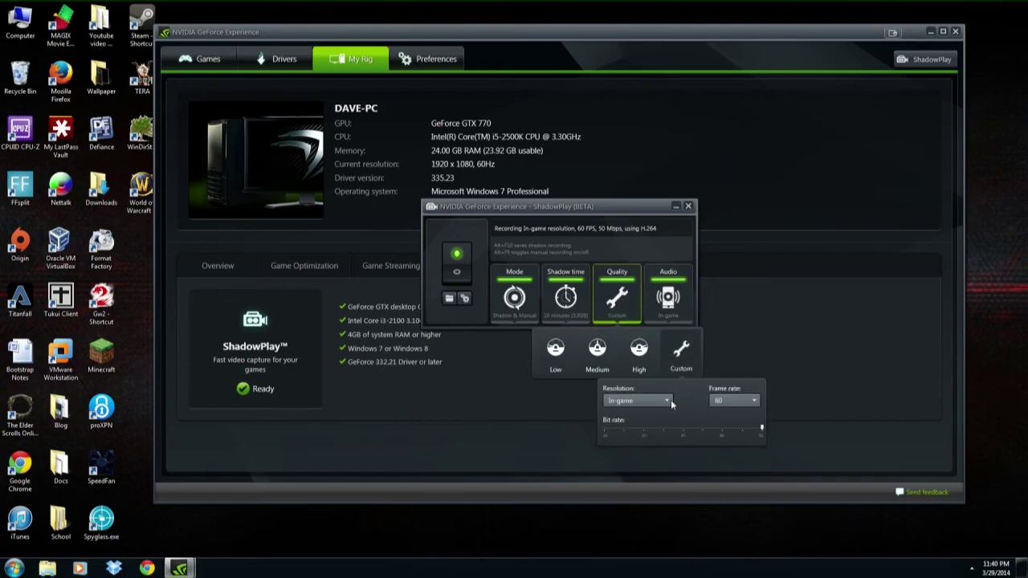
left_click(670, 401)
left_click(671, 403)
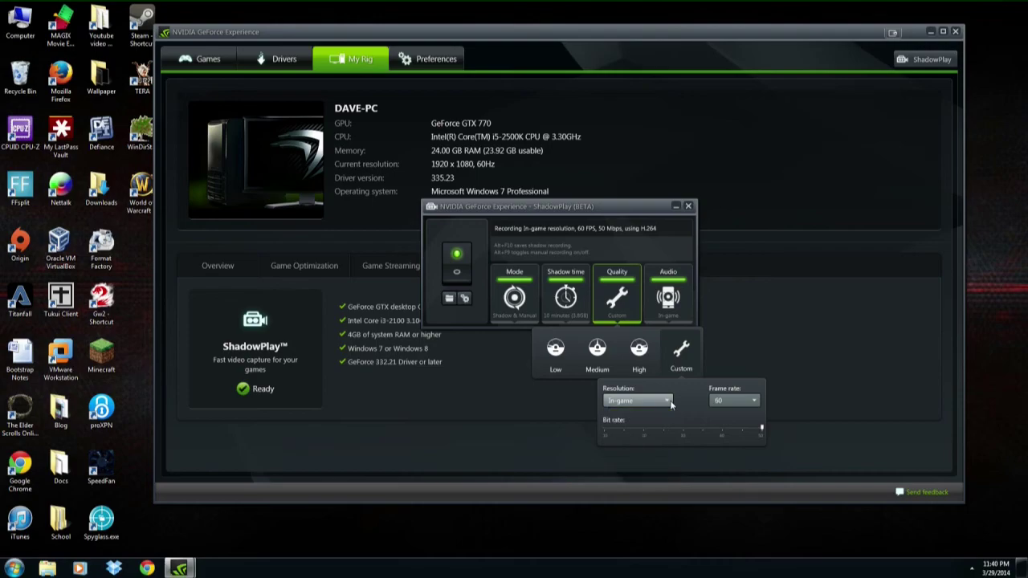
left_click(756, 405)
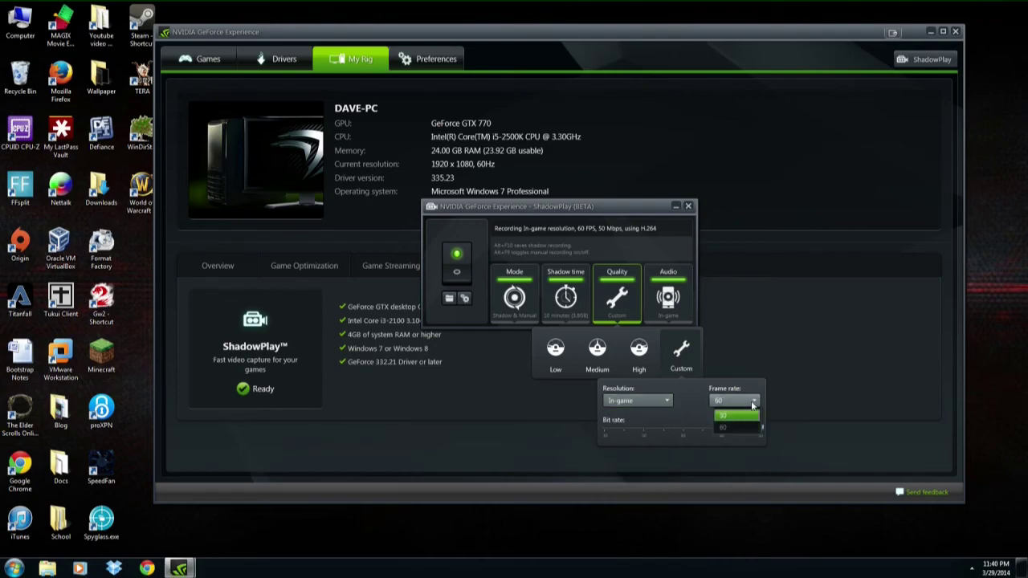
left_click(753, 404)
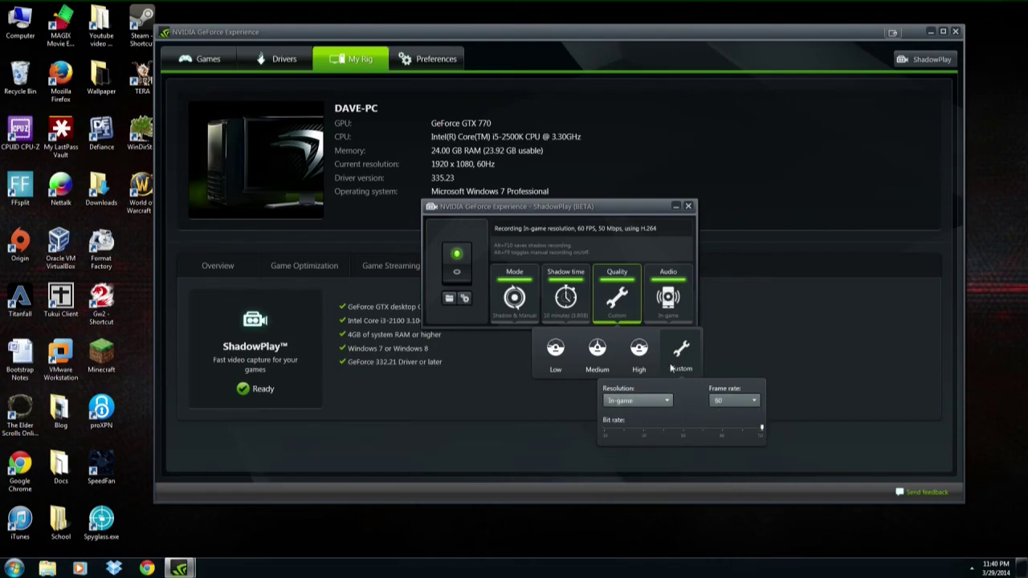
left_click(594, 365)
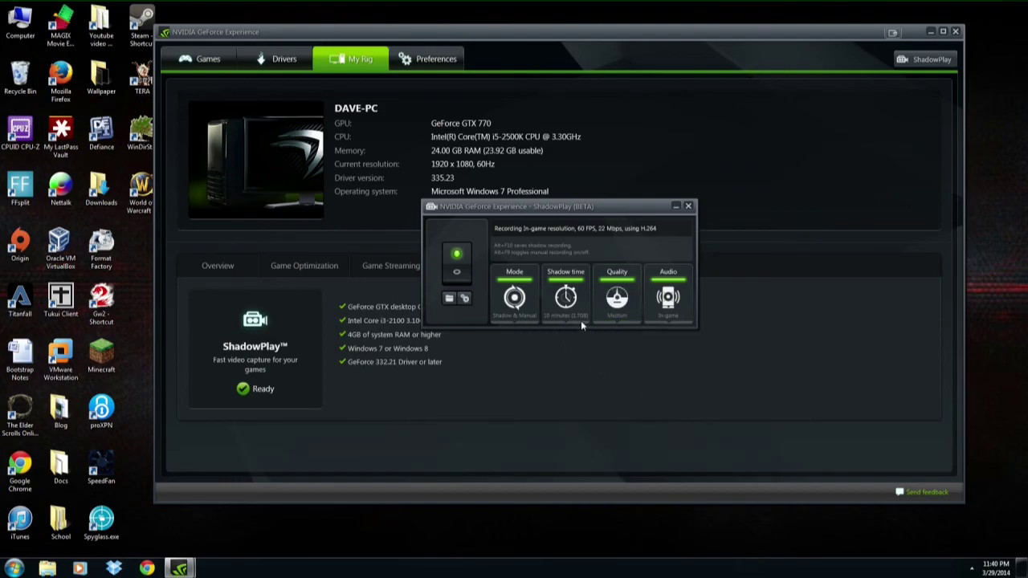
left_click(616, 301)
left_click(639, 350)
- Set audio capture to In-game only, then open the ShadowPlay preferences
left_click(673, 300)
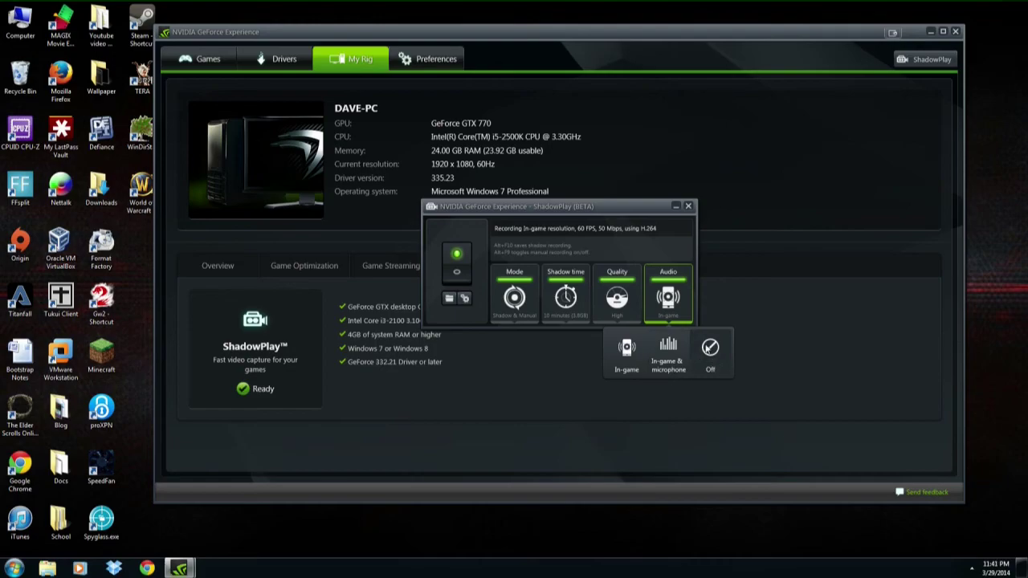
left_click(711, 353)
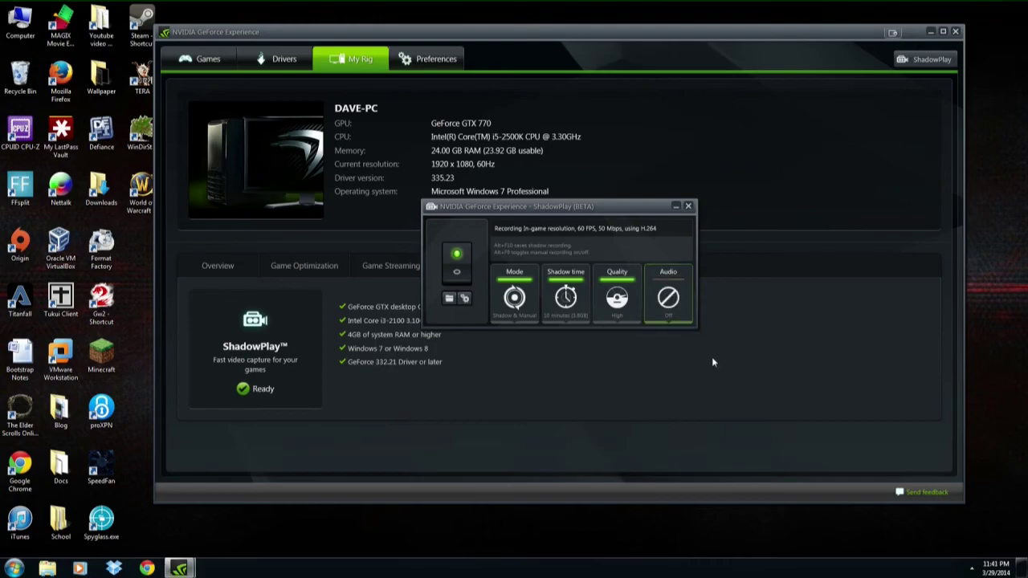
left_click(660, 307)
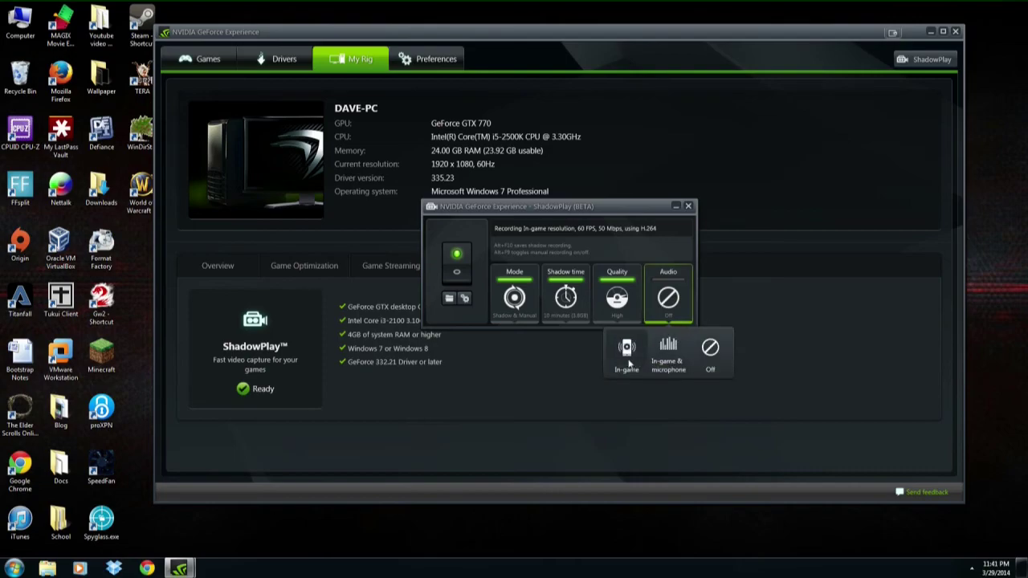
left_click(625, 350)
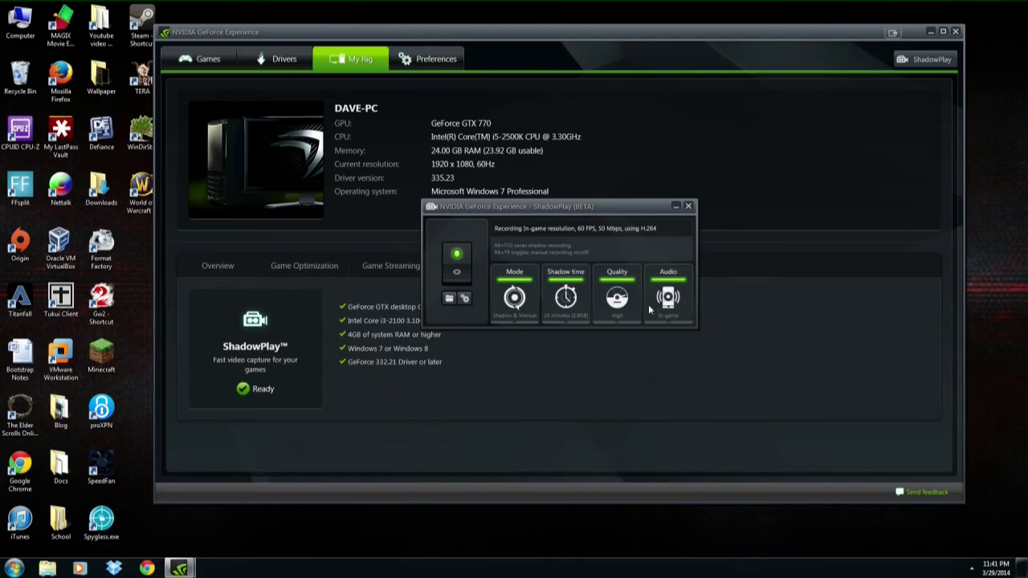
left_click(465, 299)
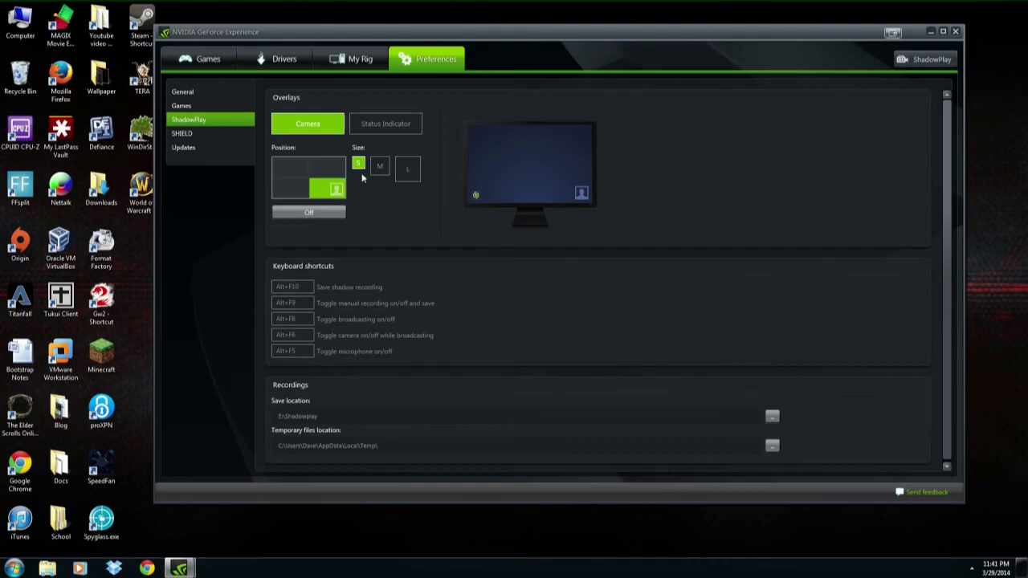
- Set the camera overlay to size S in the bottom-right position
left_click(383, 172)
left_click(411, 176)
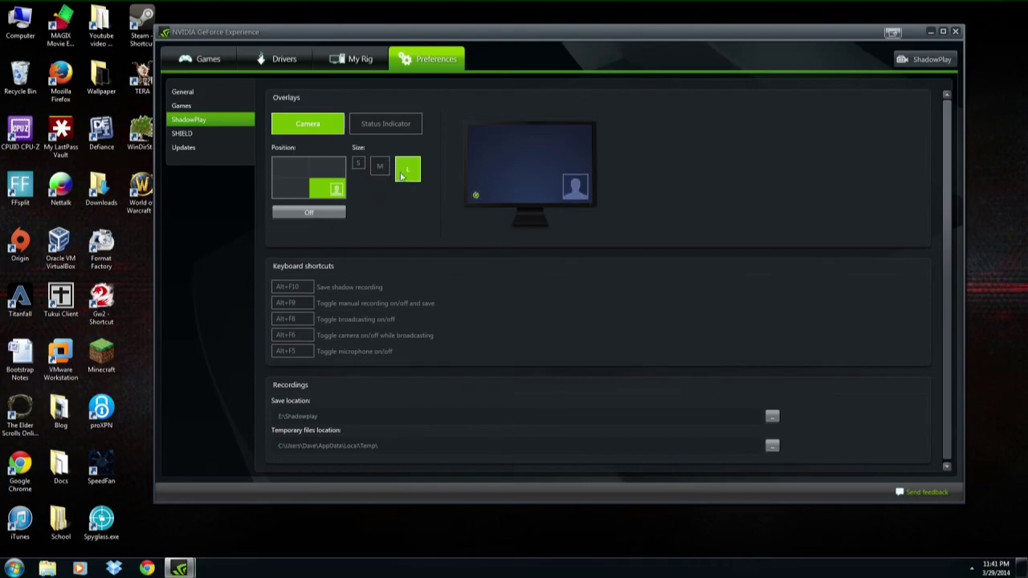
left_click(384, 170)
left_click(359, 164)
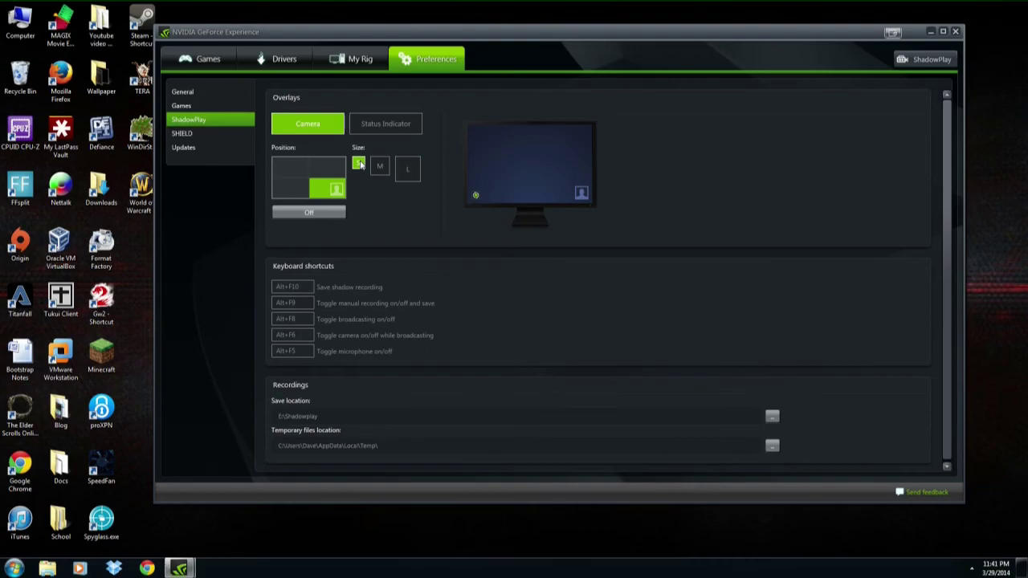
left_click(326, 168)
left_click(293, 167)
left_click(291, 188)
left_click(327, 189)
left_click(321, 213)
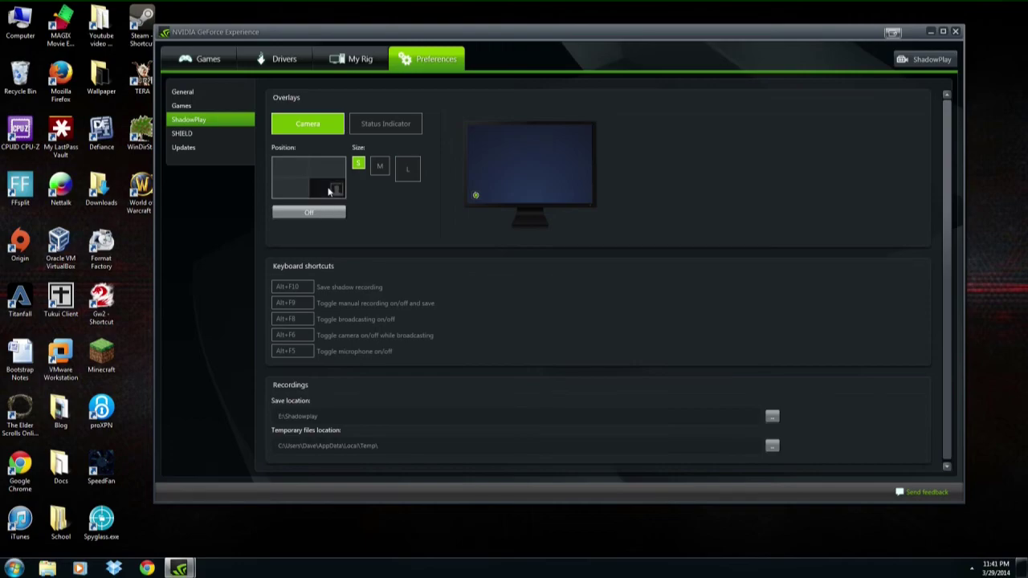
left_click(329, 190)
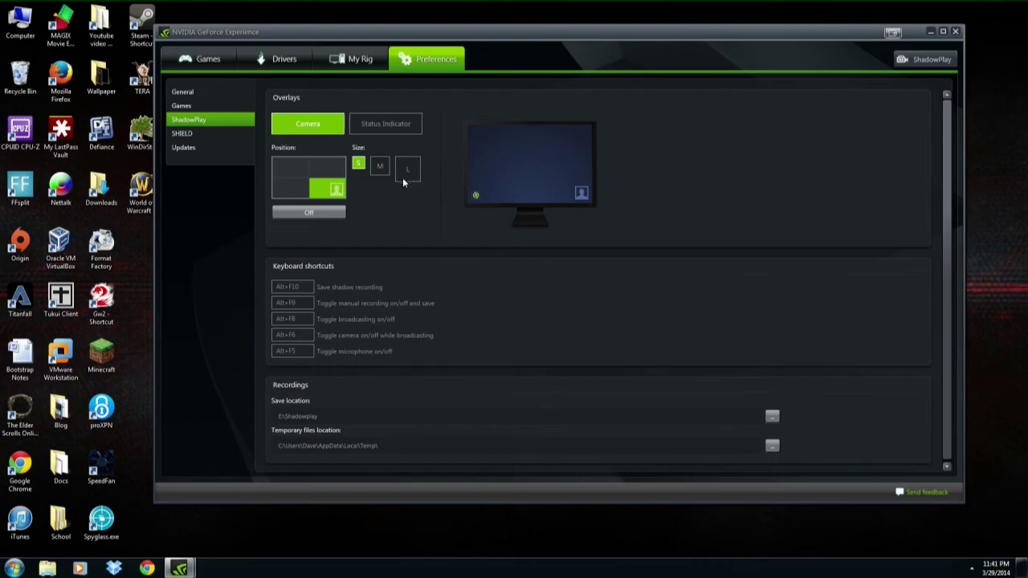
- Place the status indicator overlay in the bottom-left corner
left_click(386, 133)
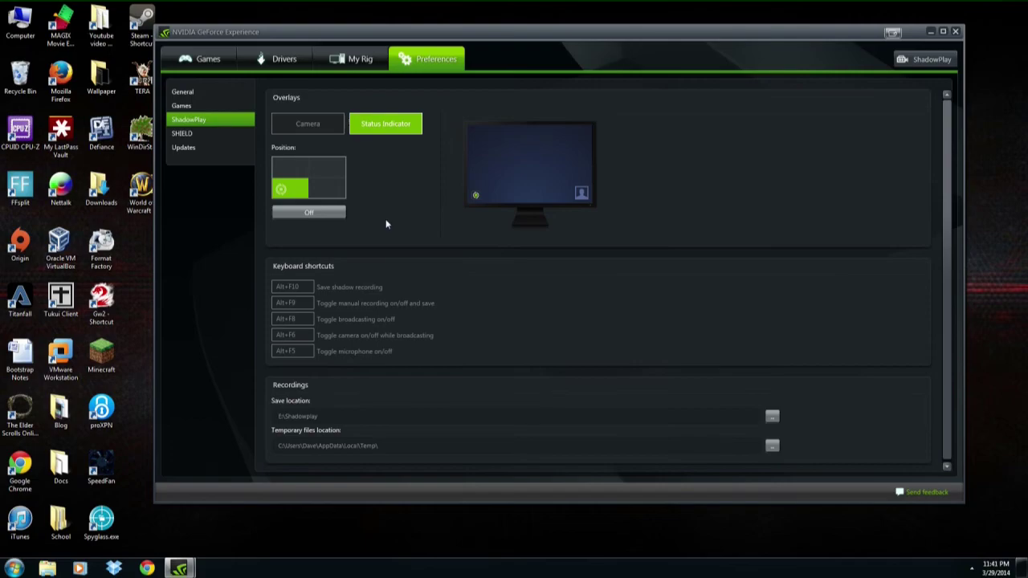
left_click(290, 171)
left_click(329, 167)
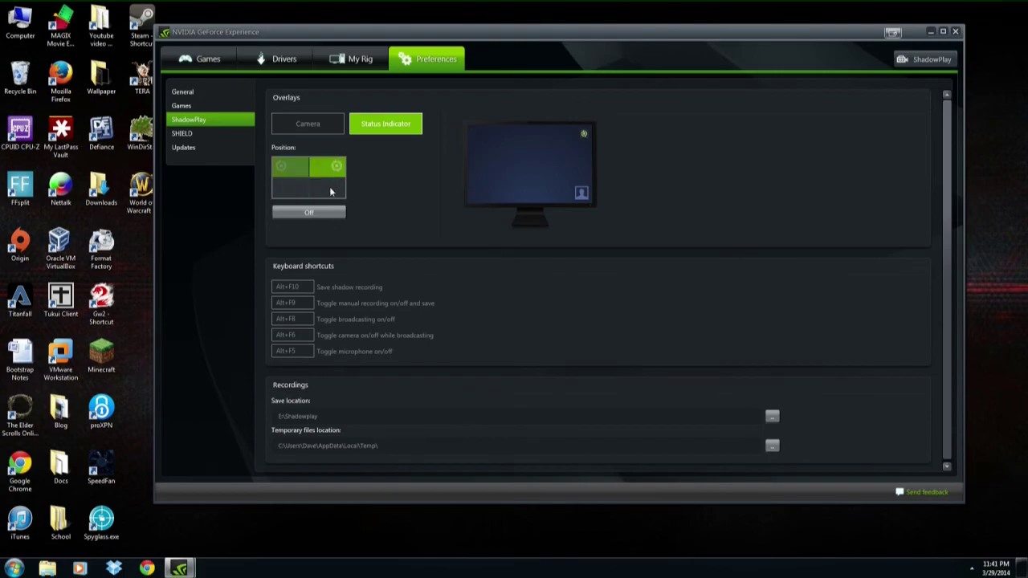
left_click(331, 190)
left_click(296, 196)
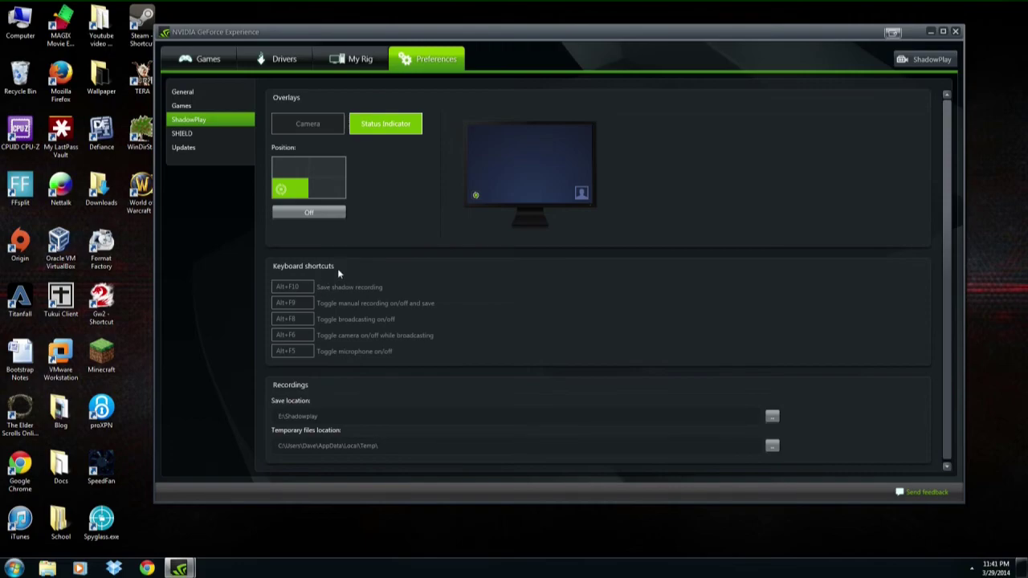
- Review the save, manual recording and broadcasting shortcuts, then return to the Games page
left_click(310, 286)
left_click(303, 303)
left_click(303, 319)
left_click(401, 323)
left_click(218, 58)
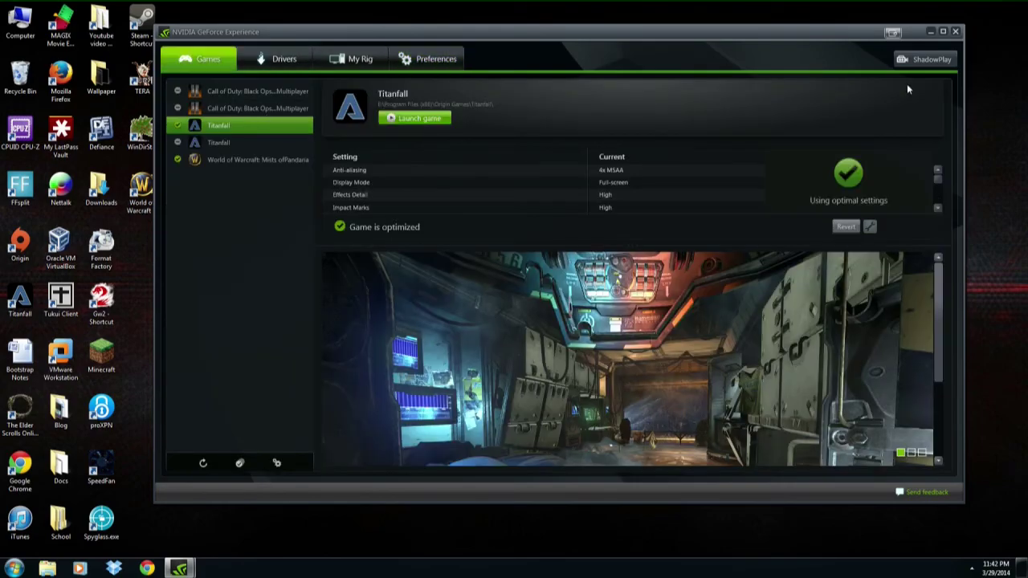
- Bring up the ShadowPlay panel from the Games page
left_click(920, 62)
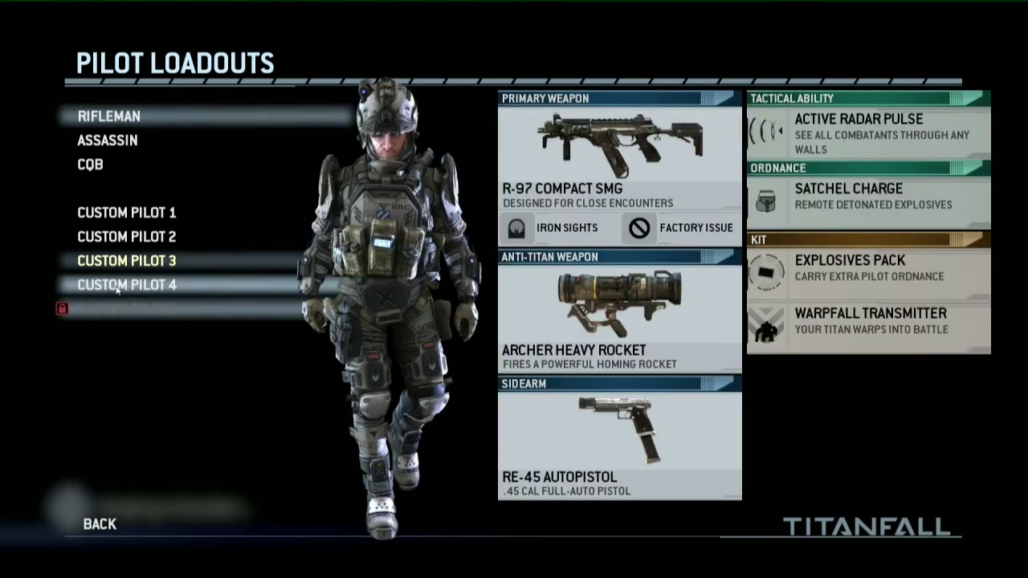
- Preview Custom Pilot 4 and pick the Adrenaline Transfusion burn card
key("Down")
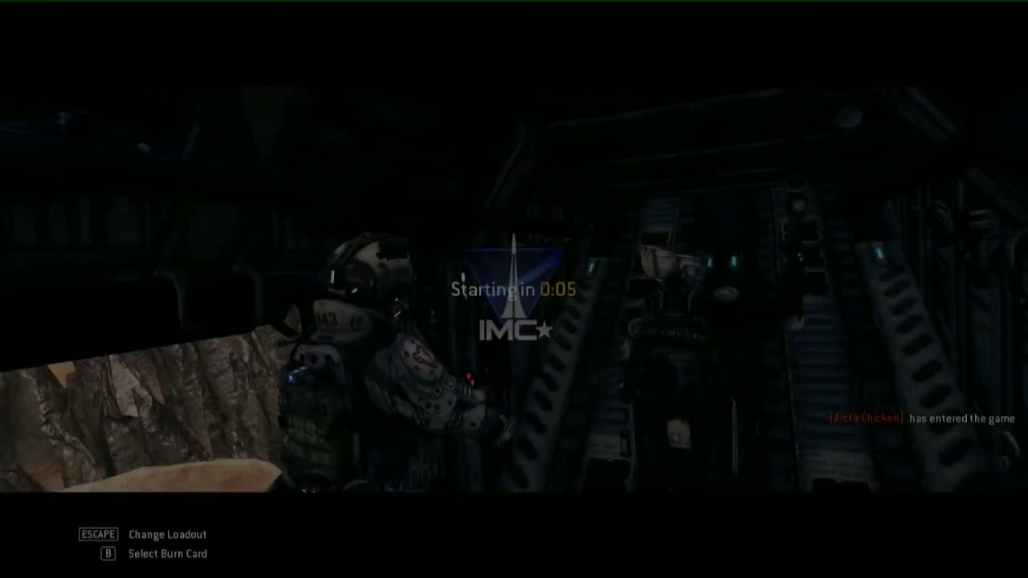
key("b")
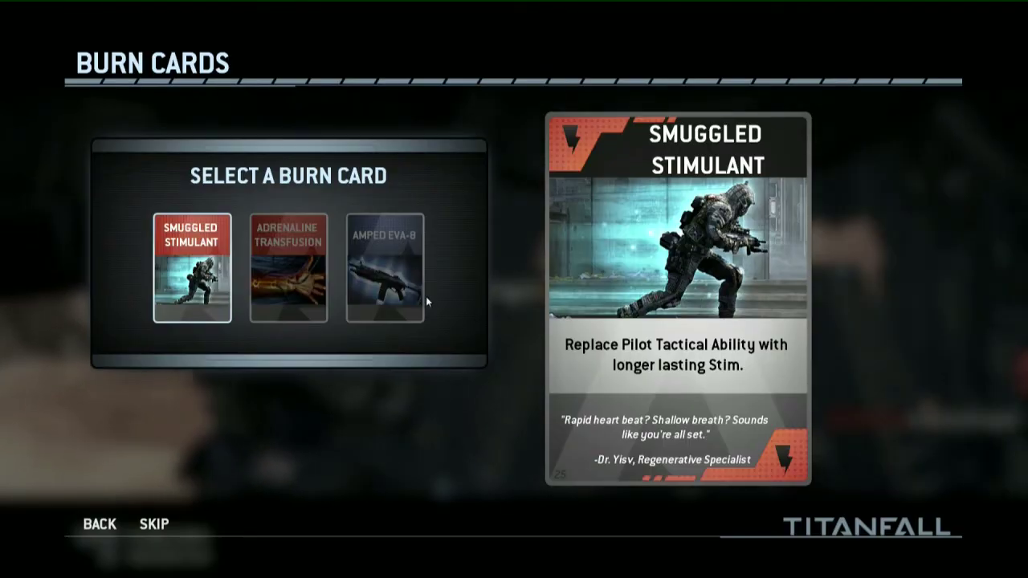
left_click(266, 294)
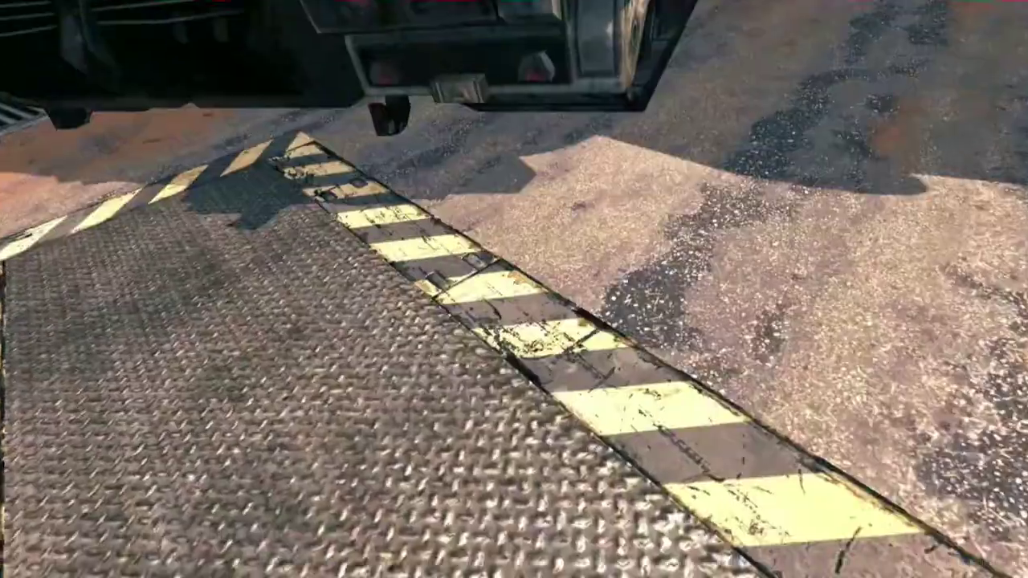
- Move through the Attrition map past the titan, scaffold and red crate
key("w")
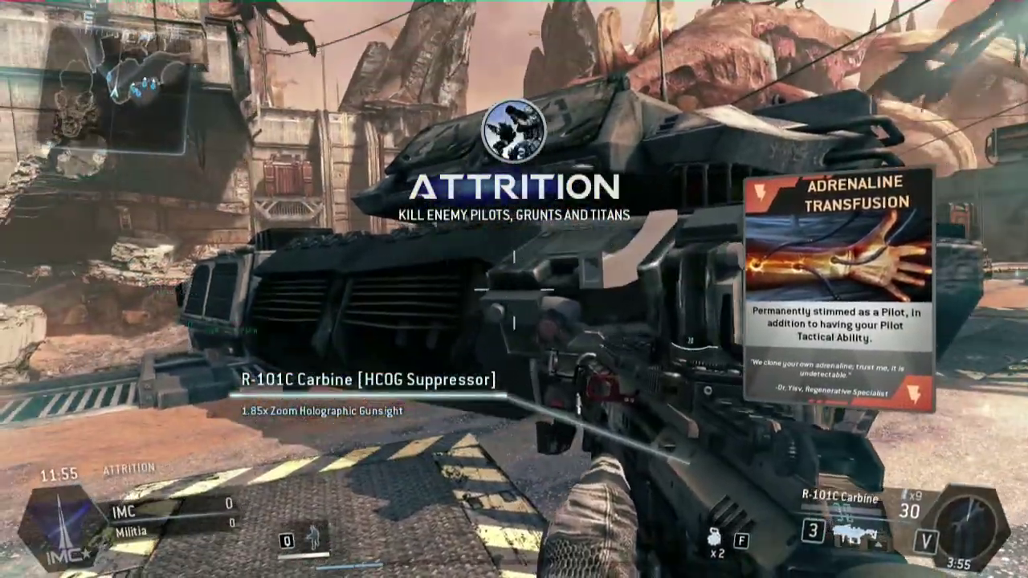
key("w")
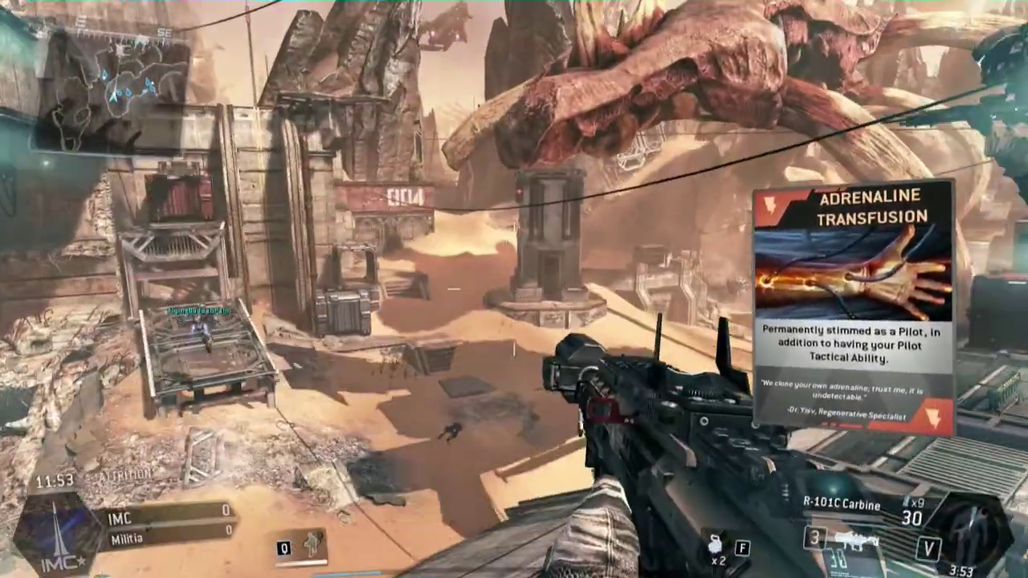
key("w")
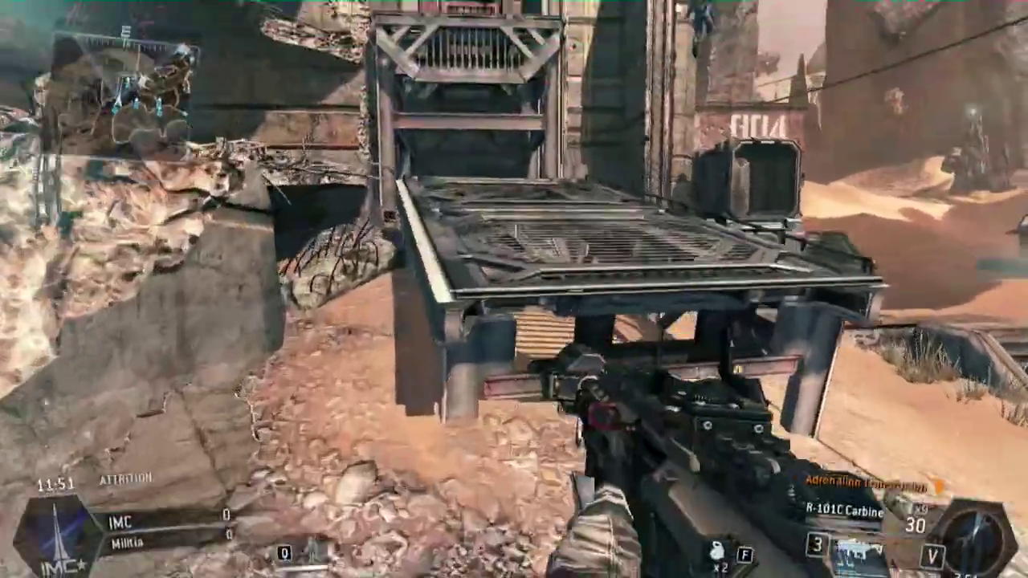
key("w")
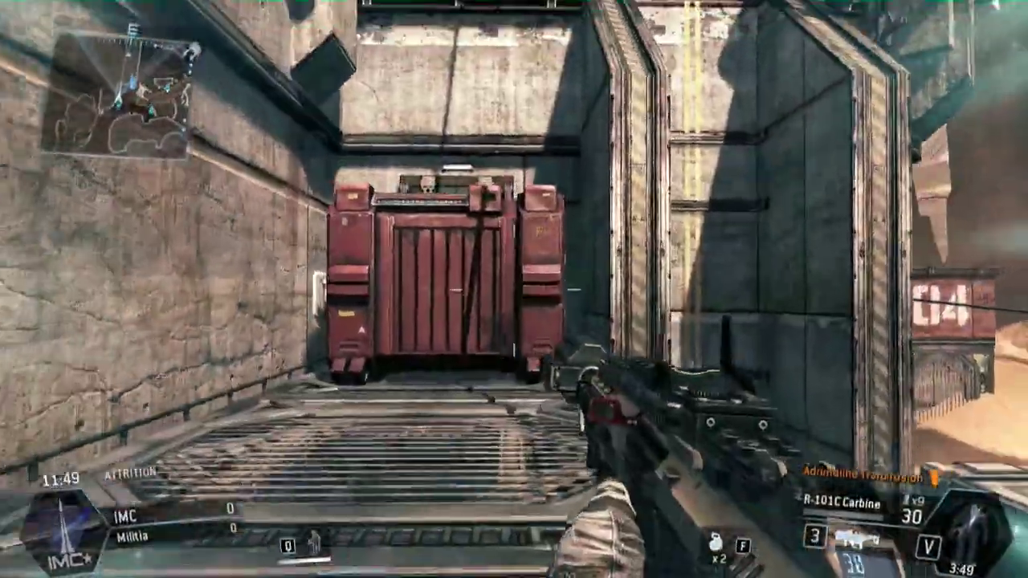
key("w")
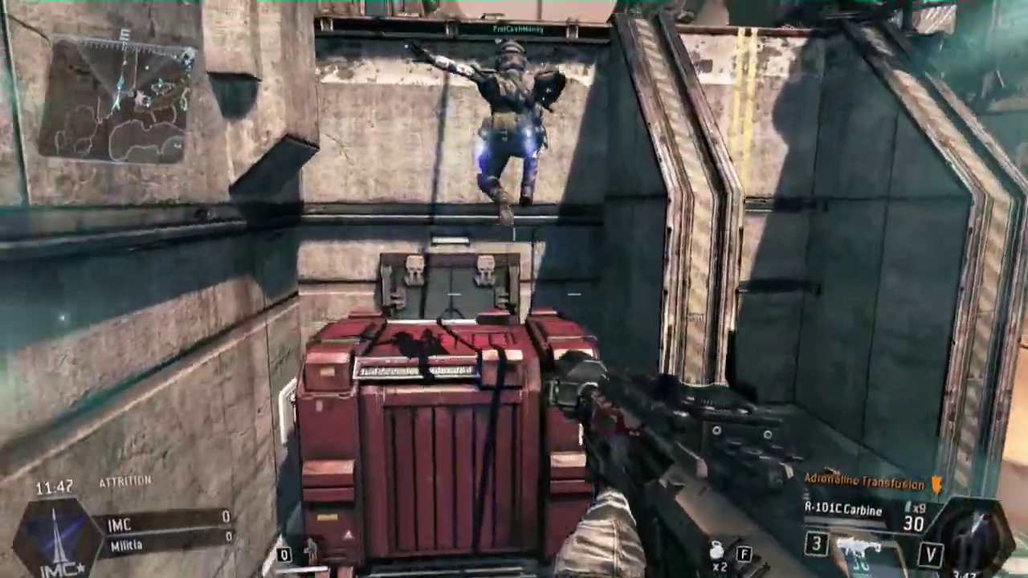
key("w")
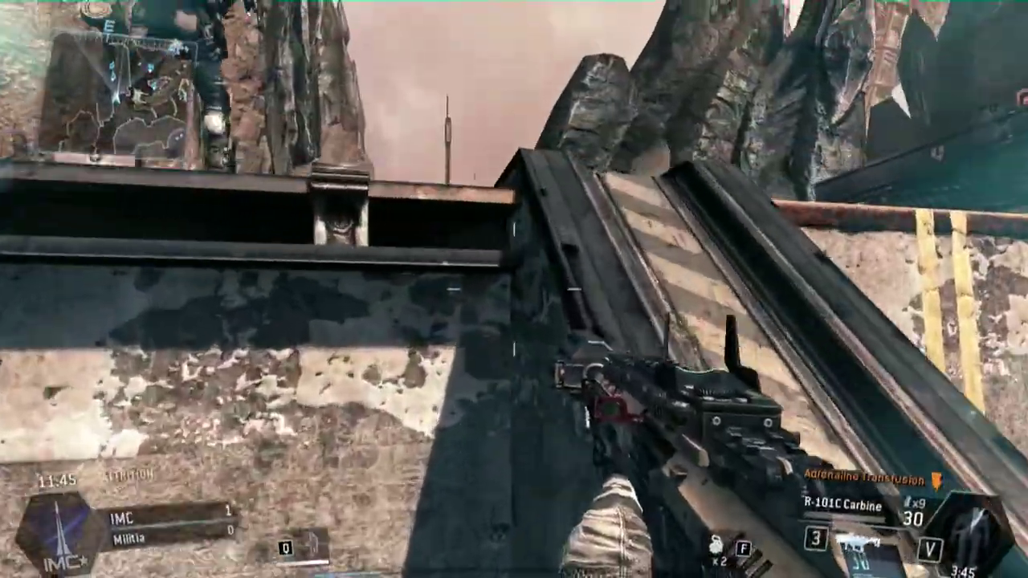